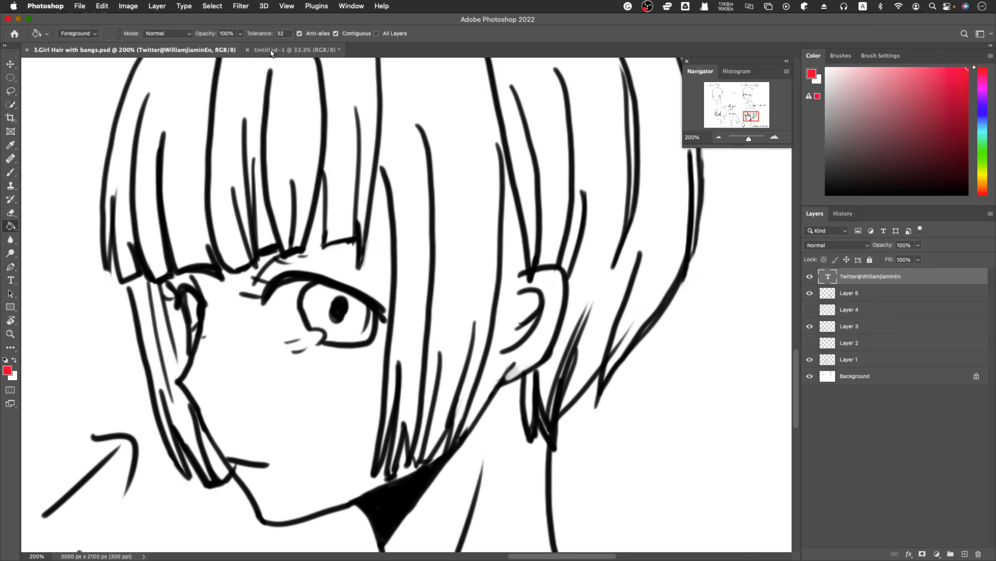
- Switch to the blank Untitled-1 document and add a new layer above the background
click(271, 51)
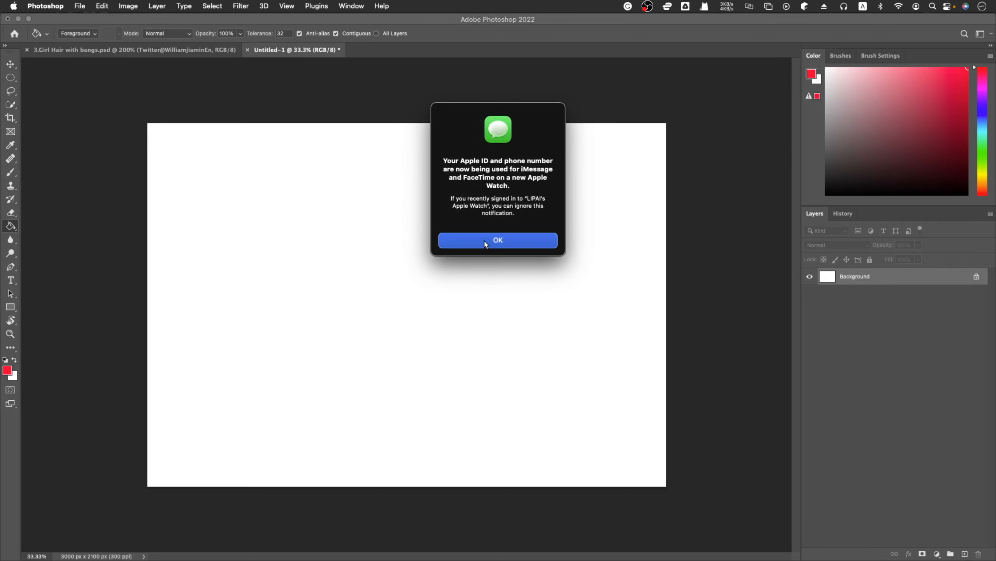
click(486, 244)
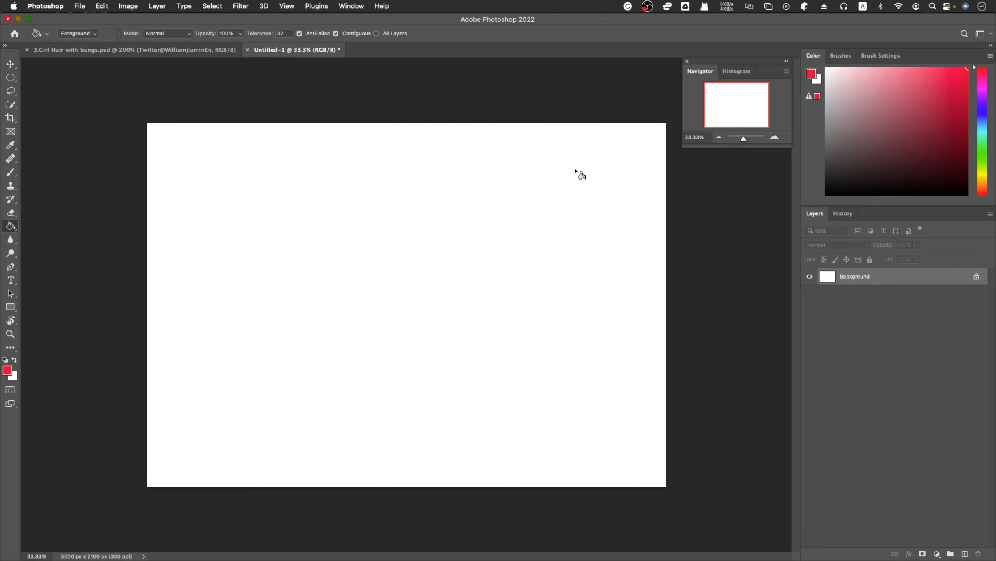
click(966, 554)
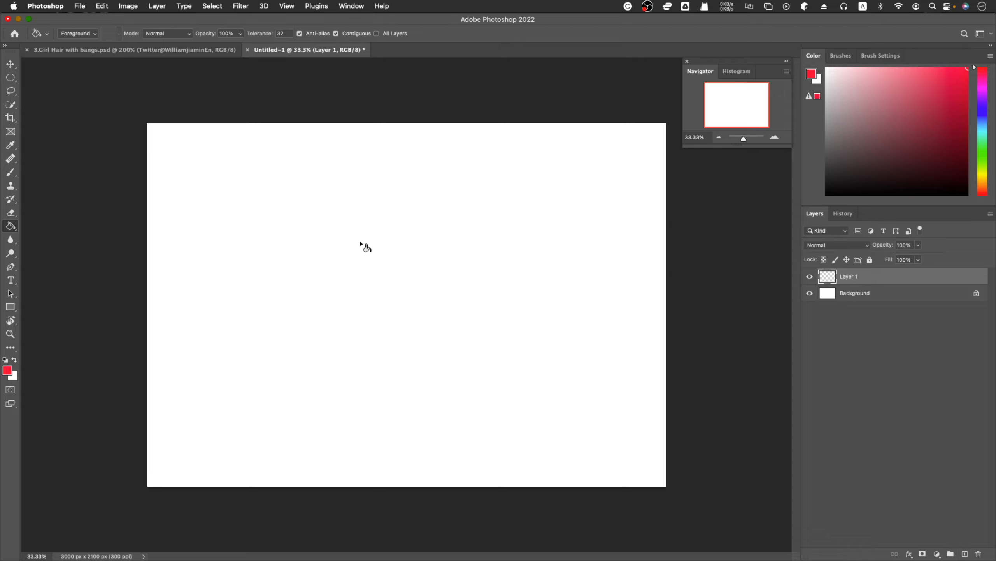
click(882, 302)
click(854, 282)
- Draw a large closed apple-body outline in black with the Brush tool in the middle of the canvas on the new layer
key(b)
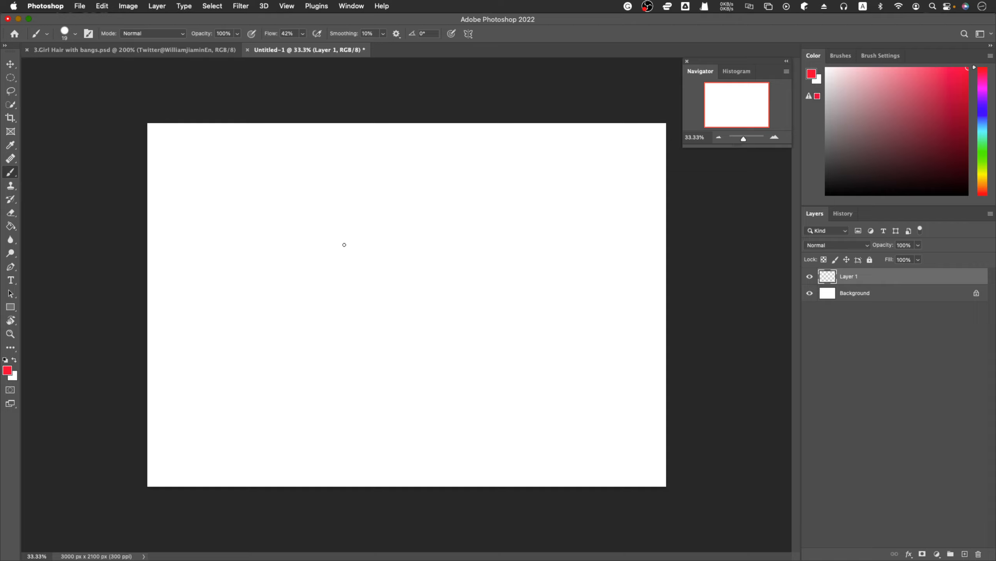
key(d)
mouse_move(360, 250)
mouse_down()
mouse_move(328, 255)
mouse_move(296, 330)
mouse_move(343, 387)
mouse_move(413, 400)
mouse_move(492, 372)
mouse_move(545, 312)
mouse_move(543, 256)
mouse_move(515, 222)
mouse_move(484, 212)
mouse_move(327, 253)
mouse_up()
key(super+z)
mouse_move(380, 235)
mouse_down()
mouse_move(333, 239)
mouse_move(291, 346)
mouse_move(359, 416)
mouse_move(496, 406)
mouse_move(567, 308)
mouse_move(540, 229)
mouse_move(496, 214)
mouse_move(366, 222)
mouse_up()
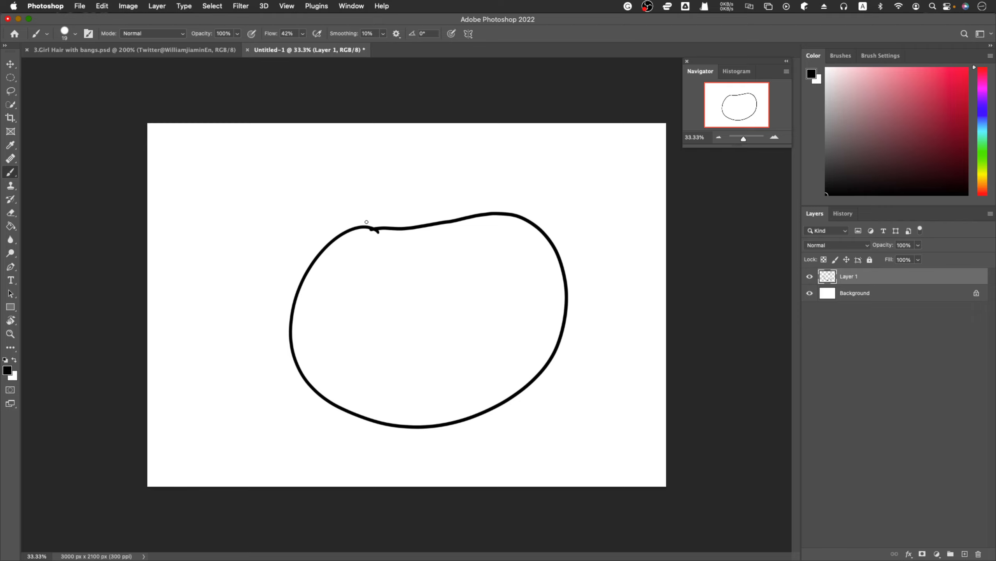
- Choose a dark red foreground colour and fill the inside of the apple outline with the Paint Bucket
key(g)
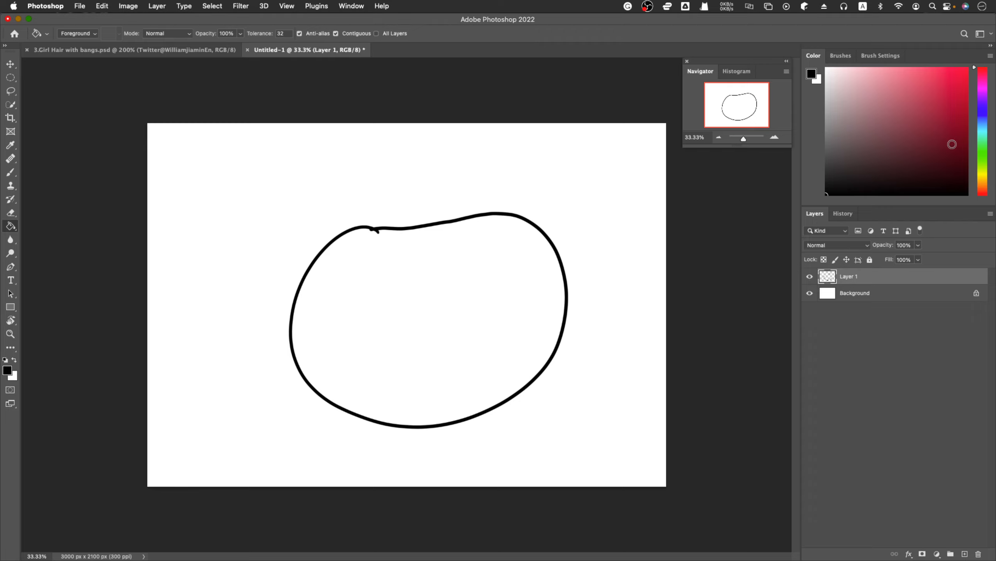
drag(983, 183, 983, 190)
mouse_move(946, 124)
mouse_down()
mouse_move(942, 105)
mouse_move(958, 109)
mouse_move(965, 69)
mouse_move(965, 80)
mouse_up()
drag(981, 185, 982, 198)
click(956, 101)
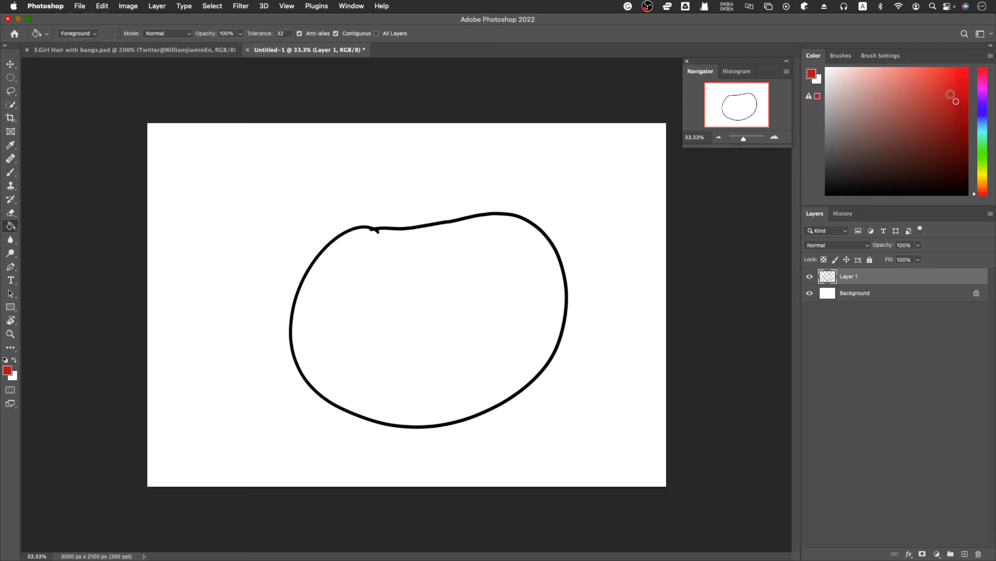
click(490, 340)
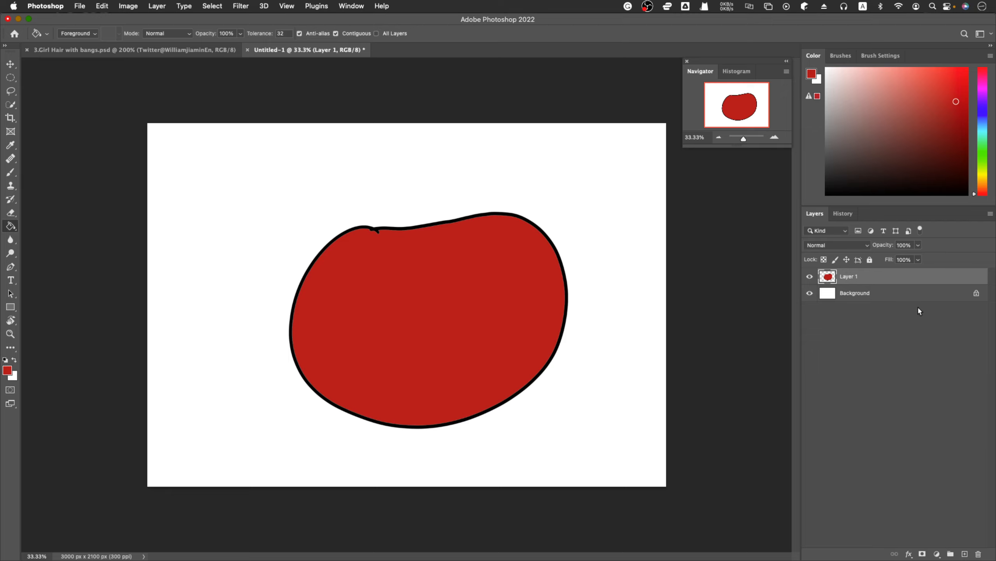
- Rename the layer holding the filled apple as "body of apple"
double_click(853, 277)
text(body of apple)
key(Return)
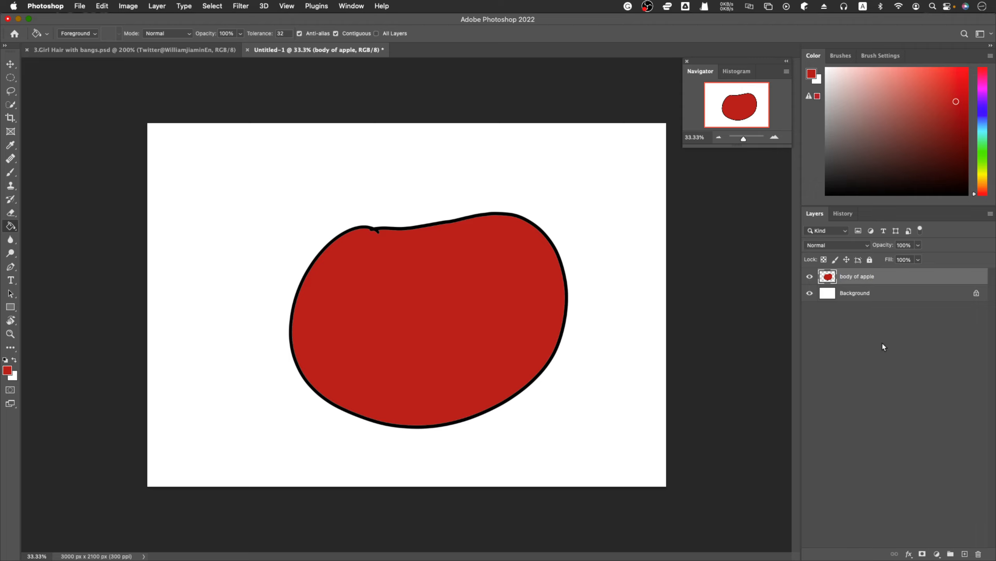
- Add a new layer and brush a short, thick red stem rising from the apple's upper edge
click(965, 553)
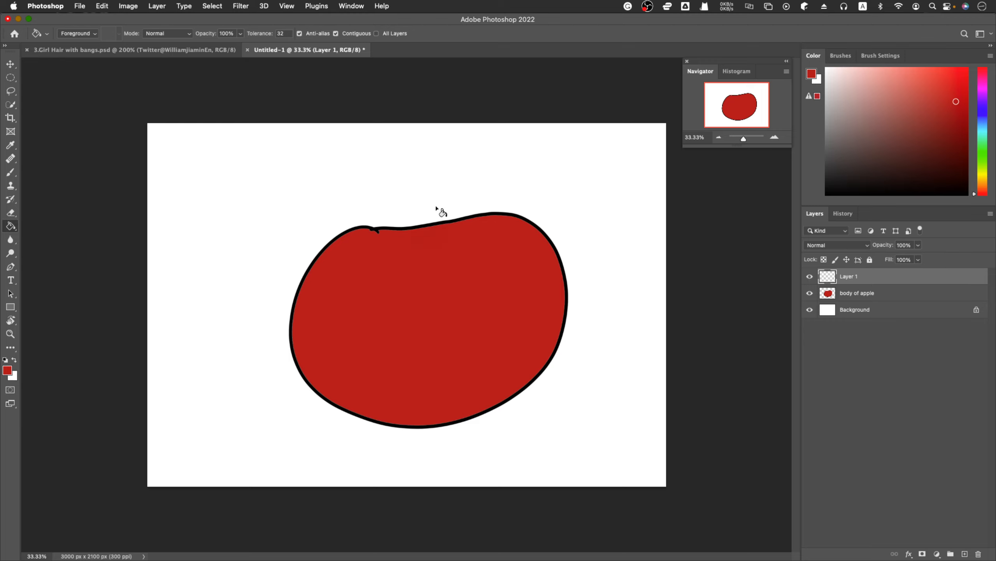
key(b)
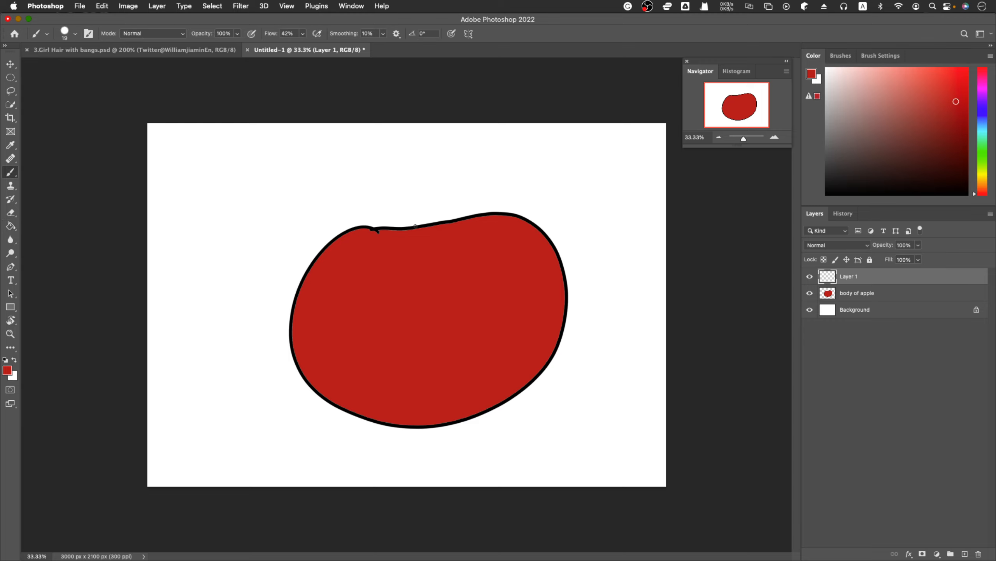
mouse_move(415, 224)
mouse_down()
mouse_move(402, 185)
mouse_move(409, 215)
mouse_move(408, 196)
mouse_move(425, 222)
mouse_move(418, 227)
mouse_move(399, 177)
mouse_move(411, 182)
mouse_move(425, 217)
mouse_move(400, 183)
mouse_move(412, 212)
mouse_move(413, 190)
mouse_move(422, 222)
mouse_up()
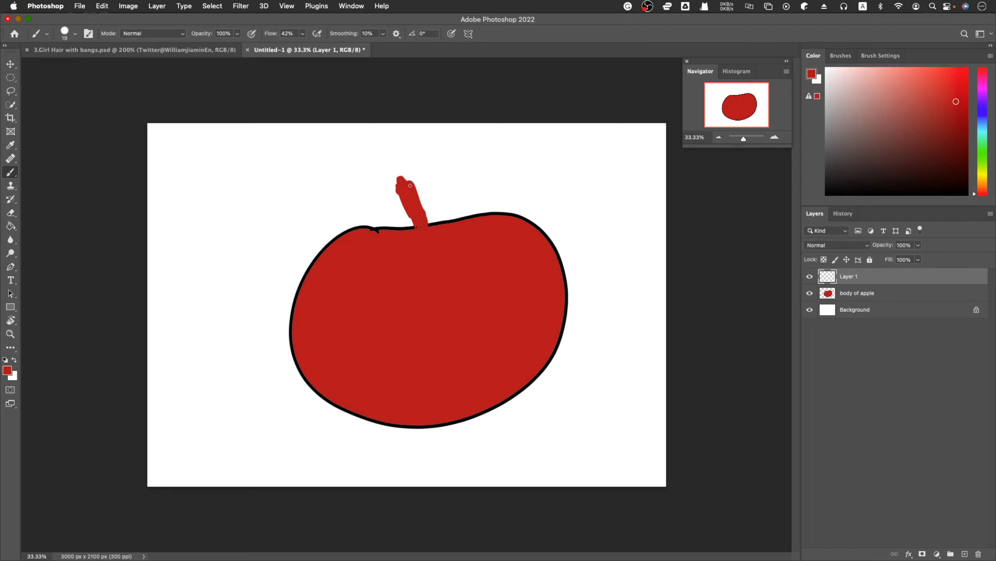
drag(410, 185, 405, 180)
- Rename the layer holding the stem as "detail"
double_click(845, 274)
text(detail)
key(Return)
- Add a new layer named "shadow" and choose a near-black foreground colour
click(963, 554)
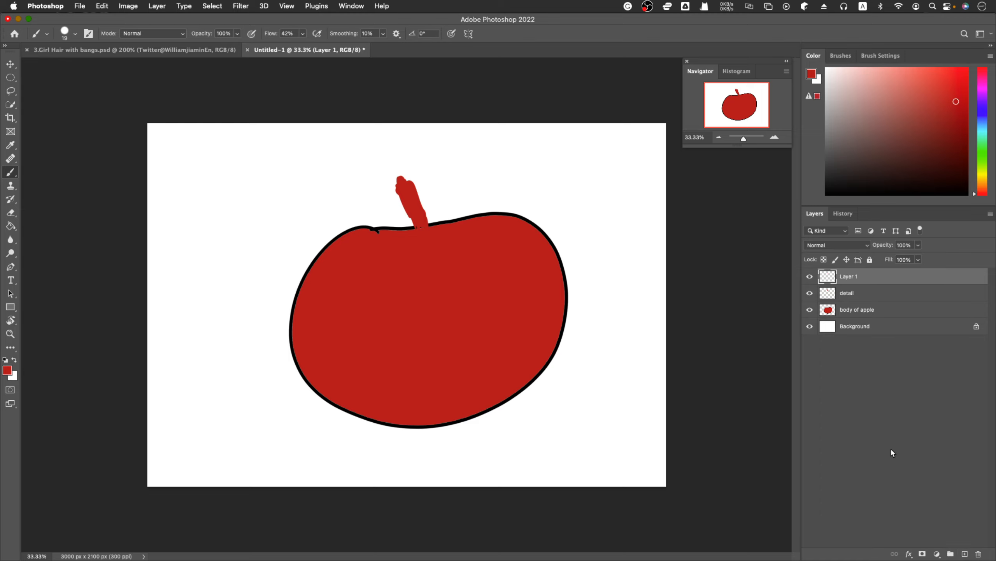
double_click(848, 276)
text(shadow)
key(Return)
click(855, 181)
drag(855, 181, 852, 180)
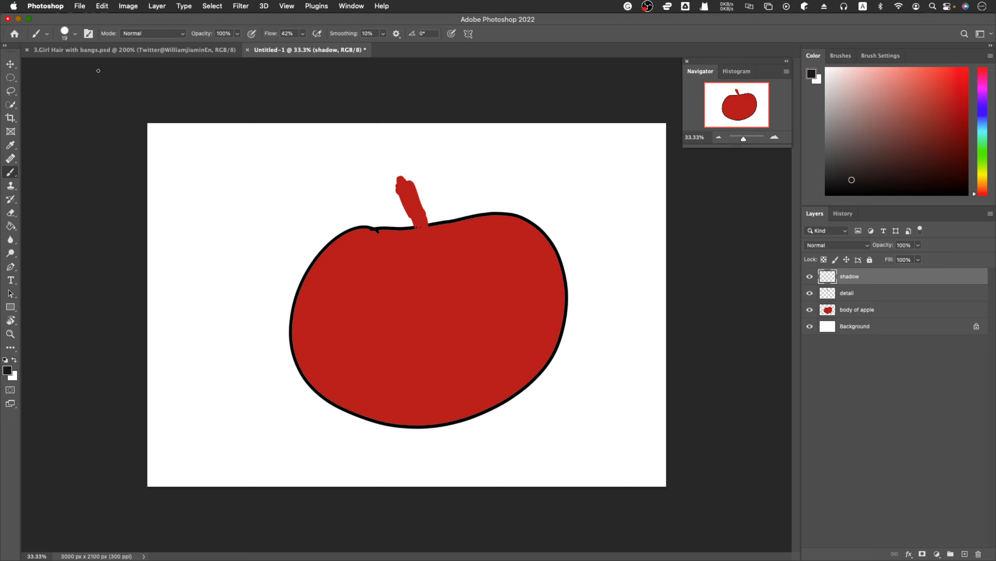
click(76, 34)
click(71, 67)
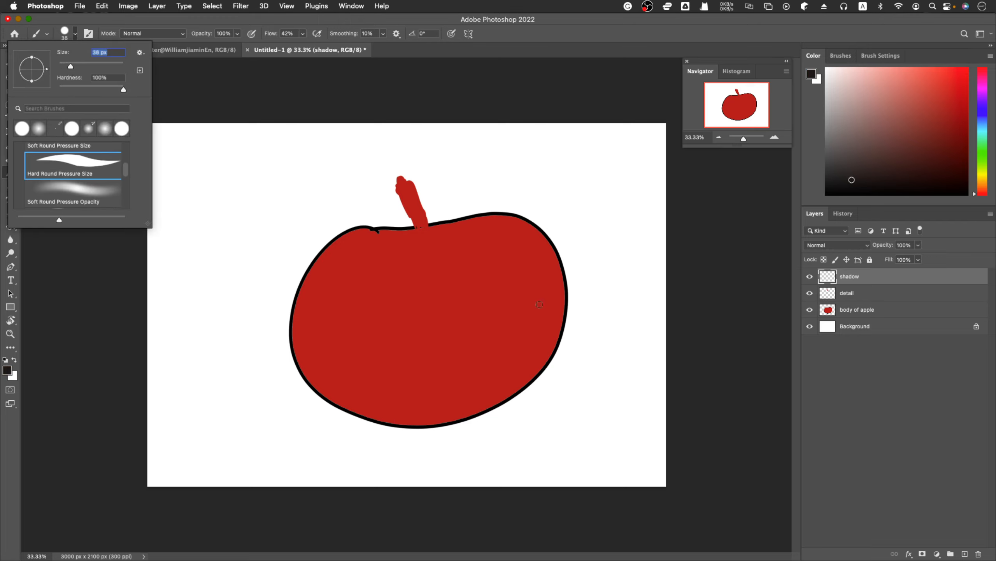
mouse_move(548, 279)
mouse_down()
mouse_move(517, 396)
mouse_move(548, 338)
mouse_up()
key(super+z)
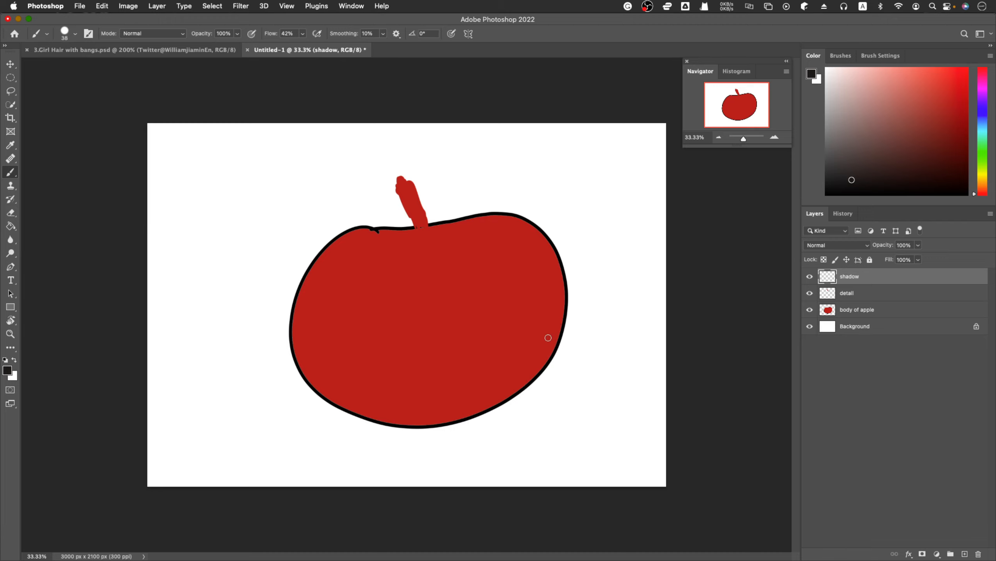
- Set the brush size to 75 px and paint a near-black crescent shadow along the apple's lower-right side
click(74, 34)
click(76, 67)
drag(76, 67, 84, 70)
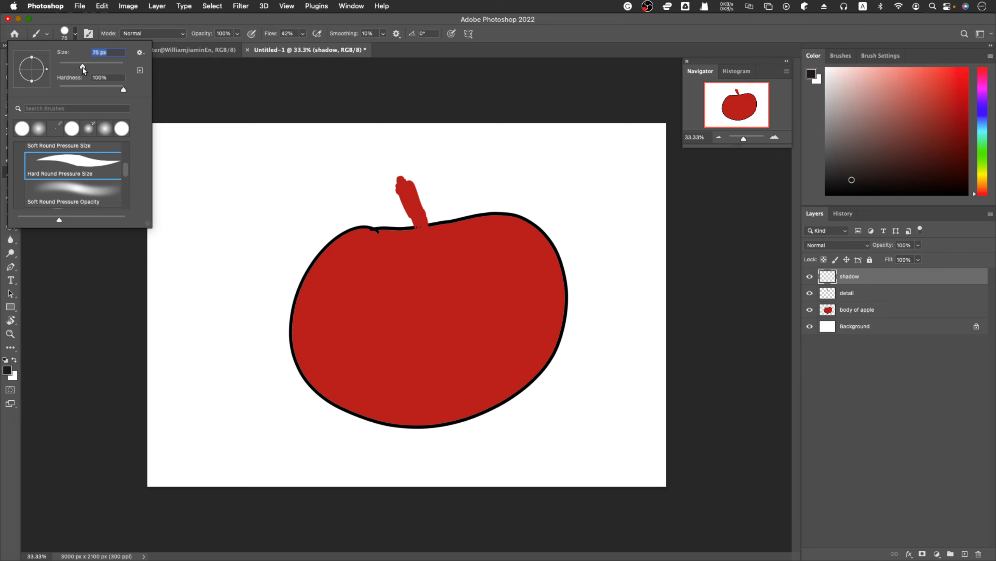
click(283, 98)
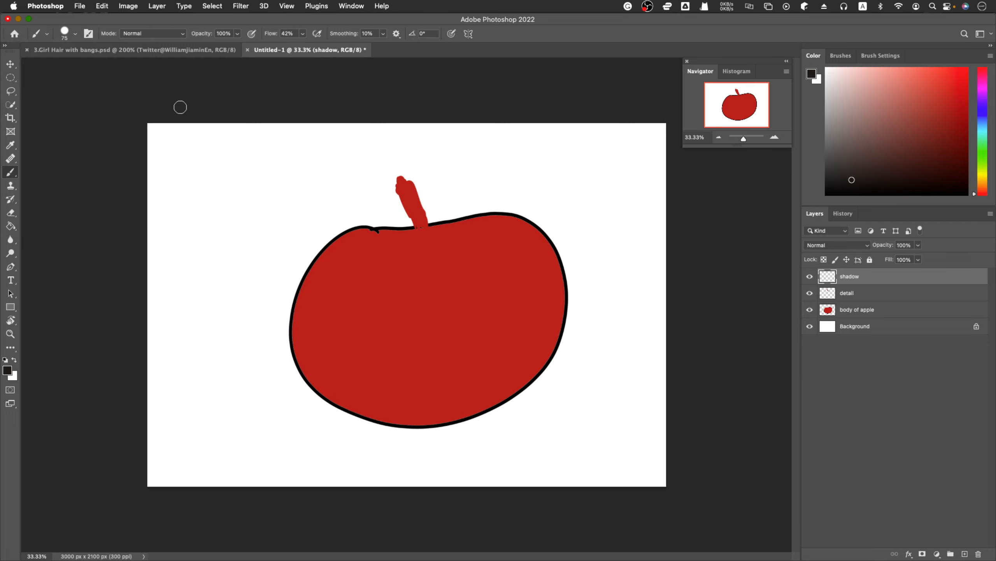
drag(353, 409, 463, 391)
mouse_move(388, 417)
mouse_down()
mouse_move(413, 418)
mouse_move(461, 394)
mouse_move(343, 406)
mouse_move(400, 400)
mouse_move(478, 364)
mouse_move(536, 281)
mouse_move(547, 239)
mouse_move(539, 284)
mouse_move(460, 385)
mouse_move(362, 408)
mouse_move(418, 417)
mouse_move(487, 397)
mouse_move(520, 373)
mouse_move(508, 384)
mouse_move(532, 363)
mouse_move(552, 304)
mouse_move(553, 256)
mouse_move(558, 308)
mouse_move(542, 355)
mouse_move(472, 406)
mouse_move(397, 416)
mouse_move(470, 414)
mouse_move(510, 394)
mouse_move(545, 357)
mouse_move(557, 326)
mouse_move(527, 371)
mouse_move(553, 300)
mouse_move(513, 367)
mouse_move(457, 395)
mouse_move(522, 338)
mouse_move(546, 299)
mouse_move(523, 352)
mouse_move(532, 345)
mouse_move(502, 349)
mouse_move(452, 396)
mouse_move(400, 411)
mouse_move(362, 407)
mouse_move(420, 417)
mouse_move(482, 403)
mouse_up()
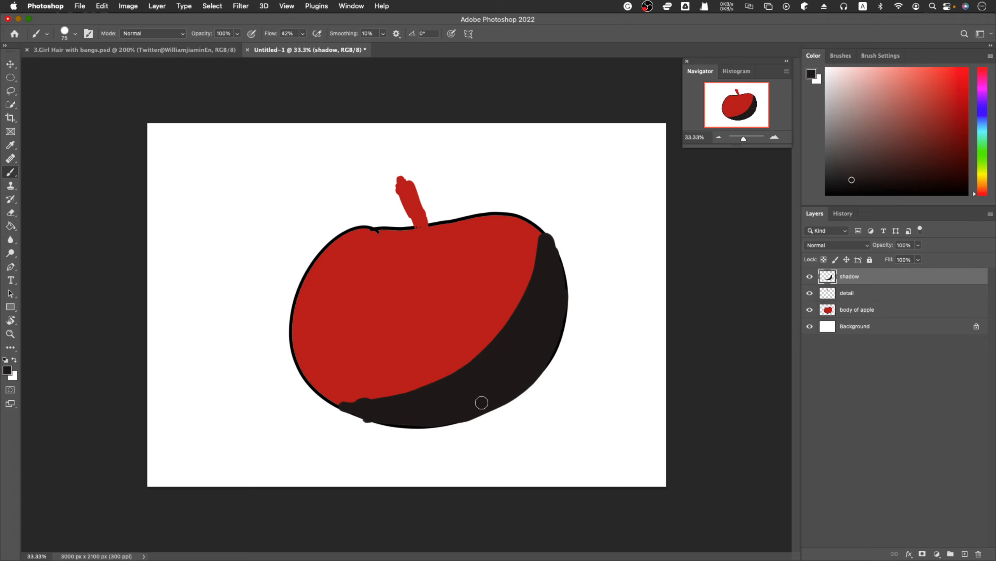
- Erase the shadow paint that spills outside the outline at the apple's lower-left edge
key(e)
key(z)
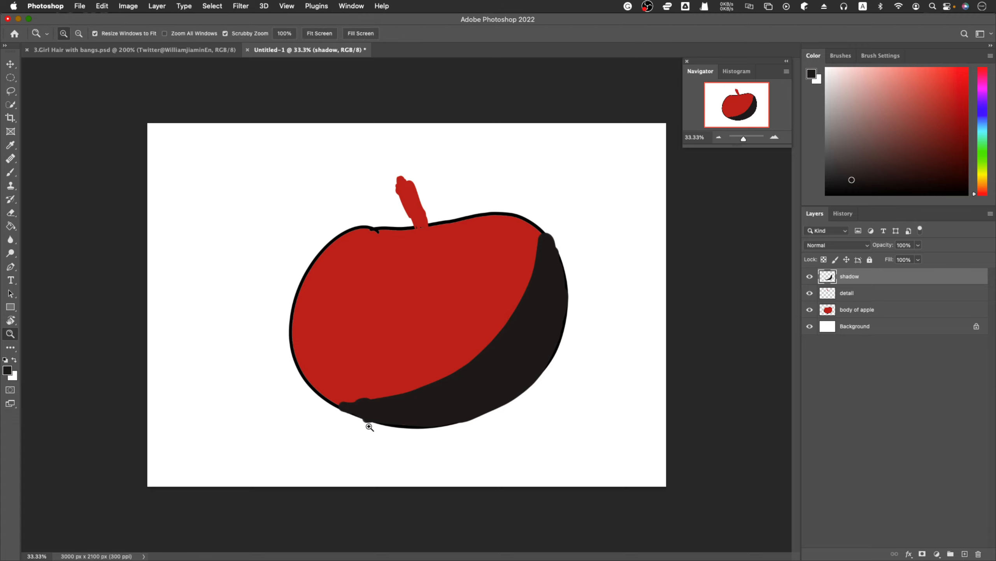
click(364, 422)
click(364, 423)
click(365, 423)
key(e)
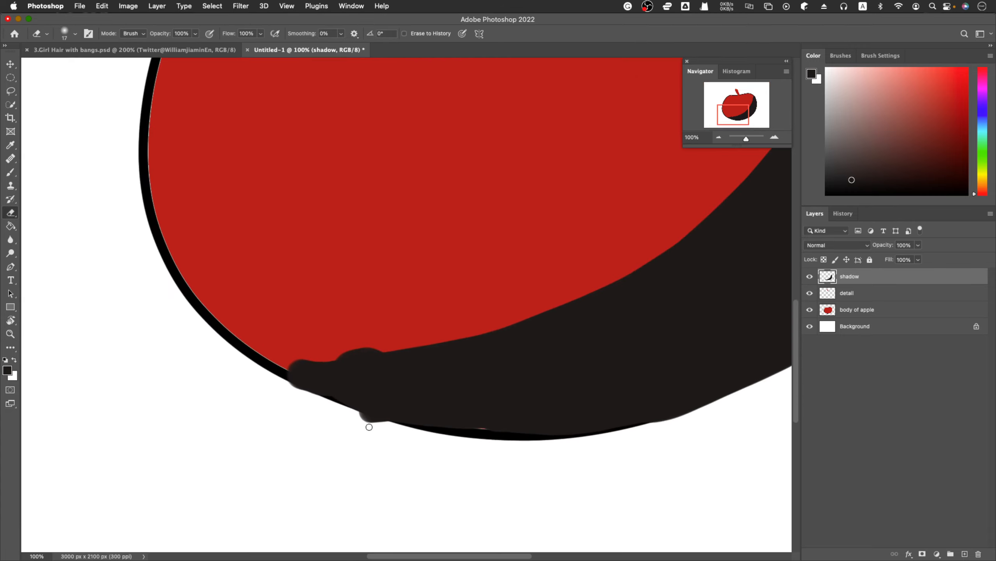
drag(363, 417, 385, 422)
drag(309, 394, 296, 394)
- Erase the bumps along the upper edge of the shadow's left tip to smooth it
key(z)
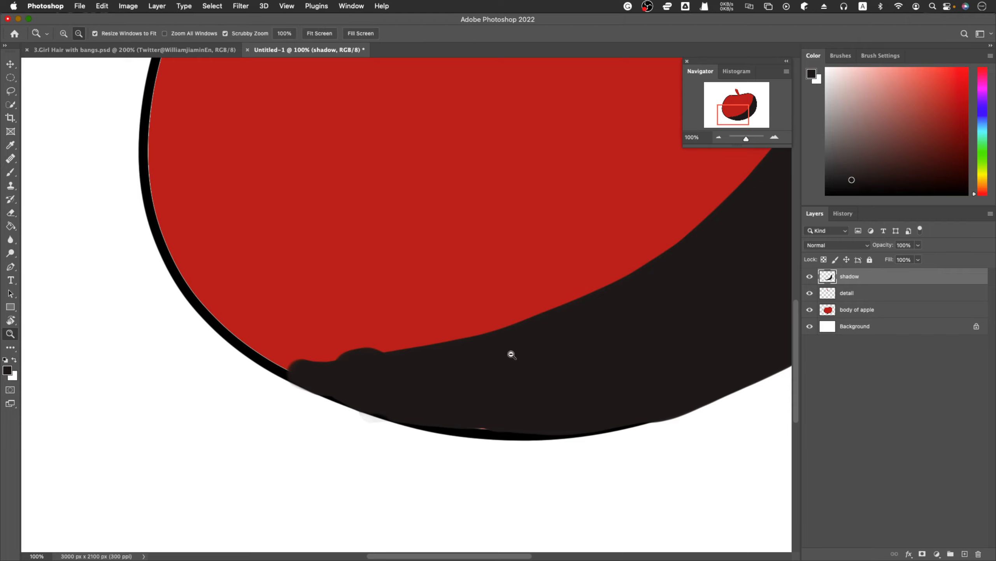
alt+click(504, 347)
alt+click(502, 345)
alt+click(501, 345)
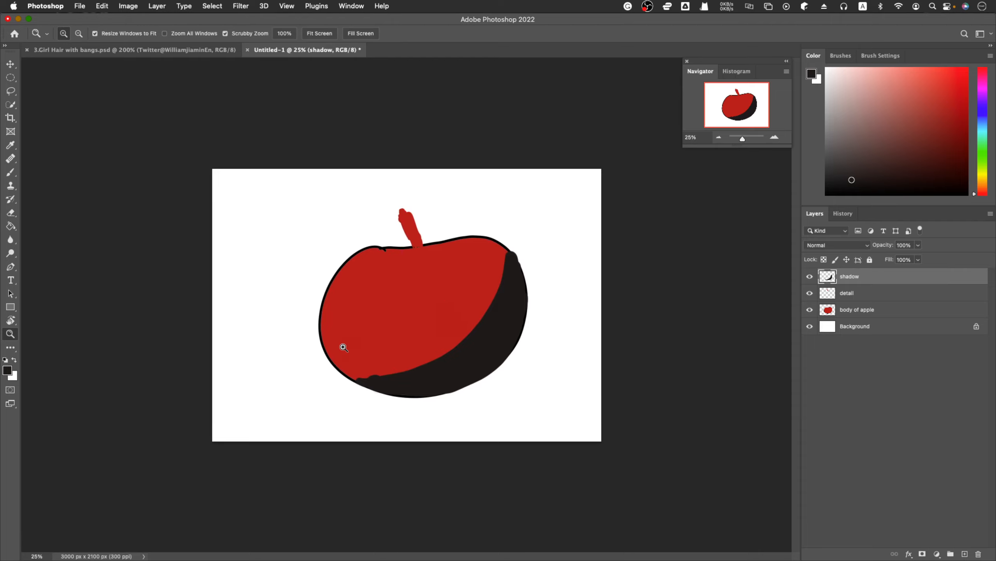
key(e)
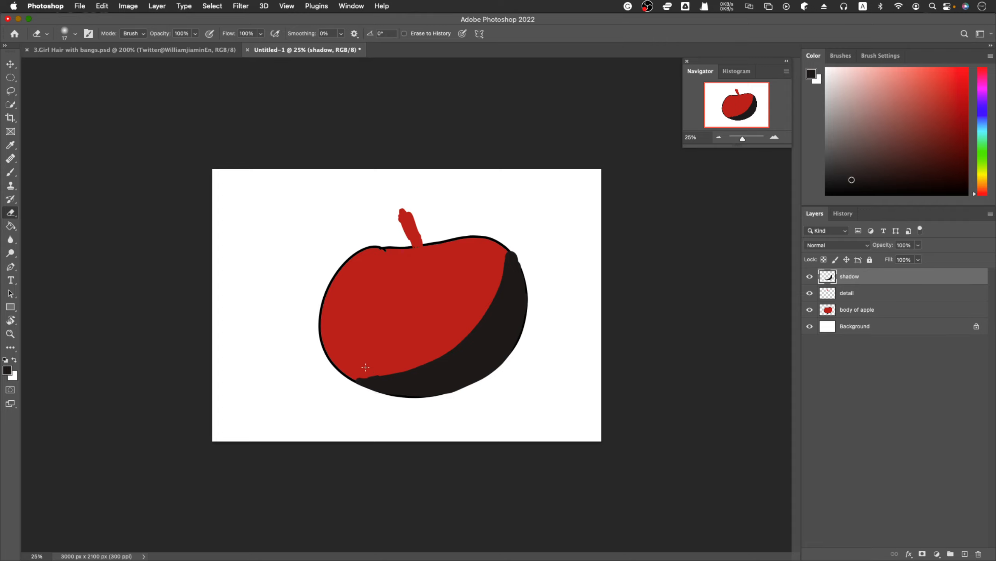
key(z)
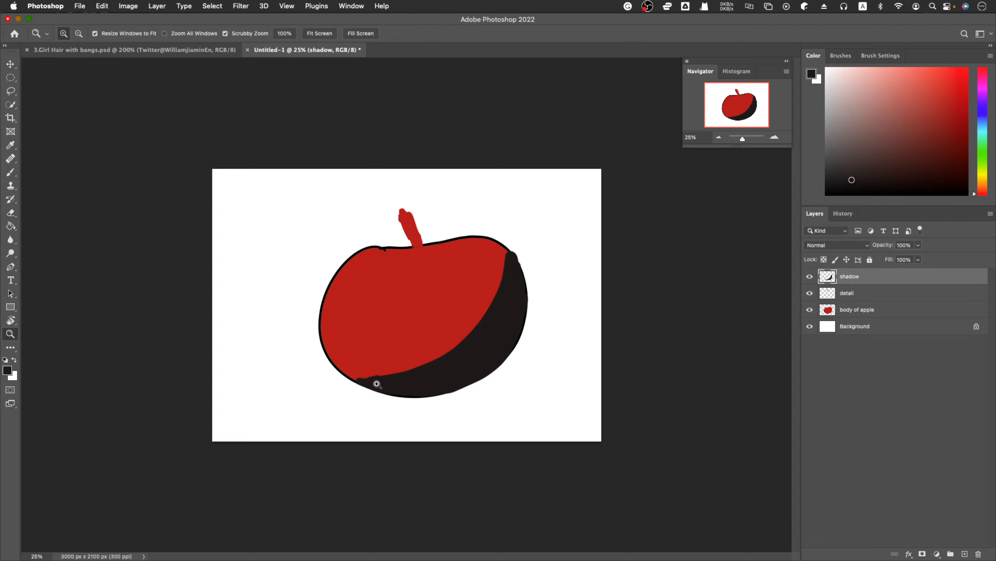
click(375, 379)
click(375, 379)
click(375, 379)
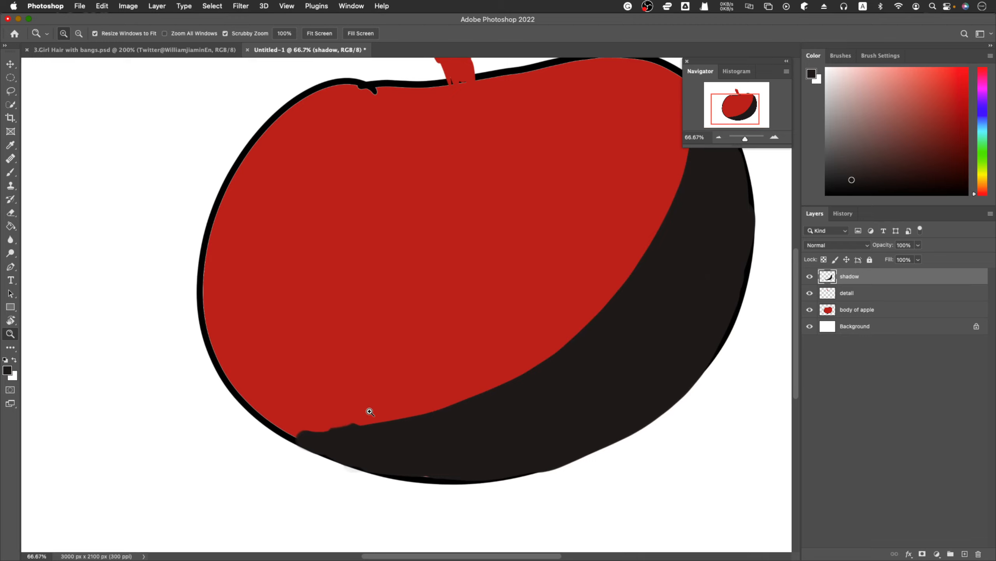
drag(296, 425, 296, 433)
key(e)
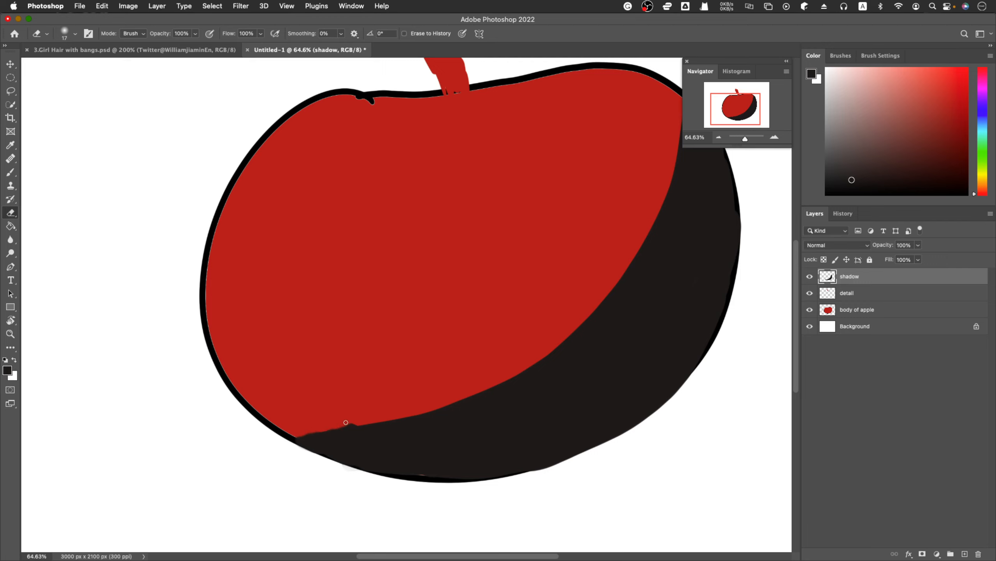
drag(346, 422, 357, 421)
- Hide and show the body of apple layer again, select it briefly, and return to the shadow layer
scroll(410, 258, up, 5)
scroll(409, 258, right, 3)
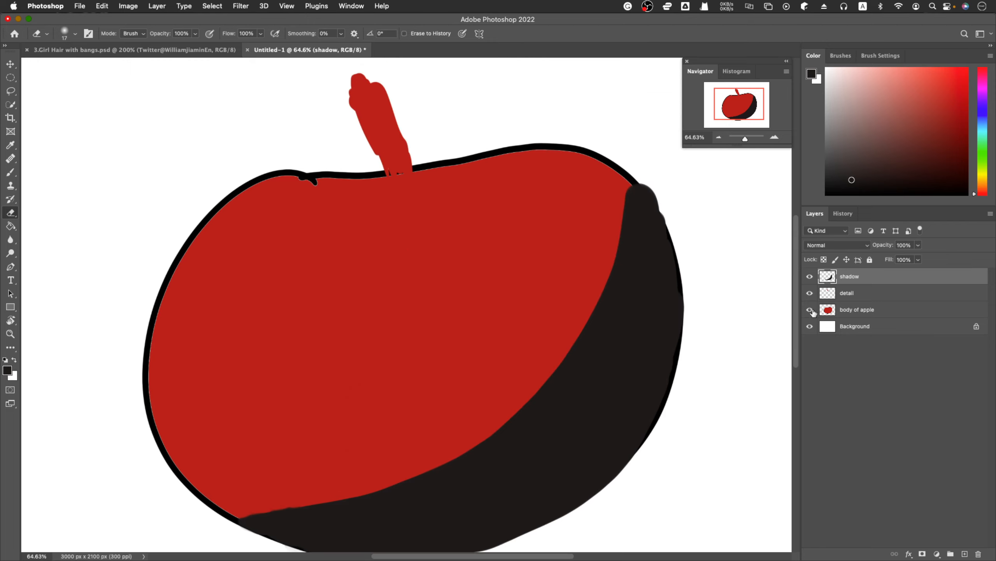
click(810, 310)
click(810, 310)
click(855, 313)
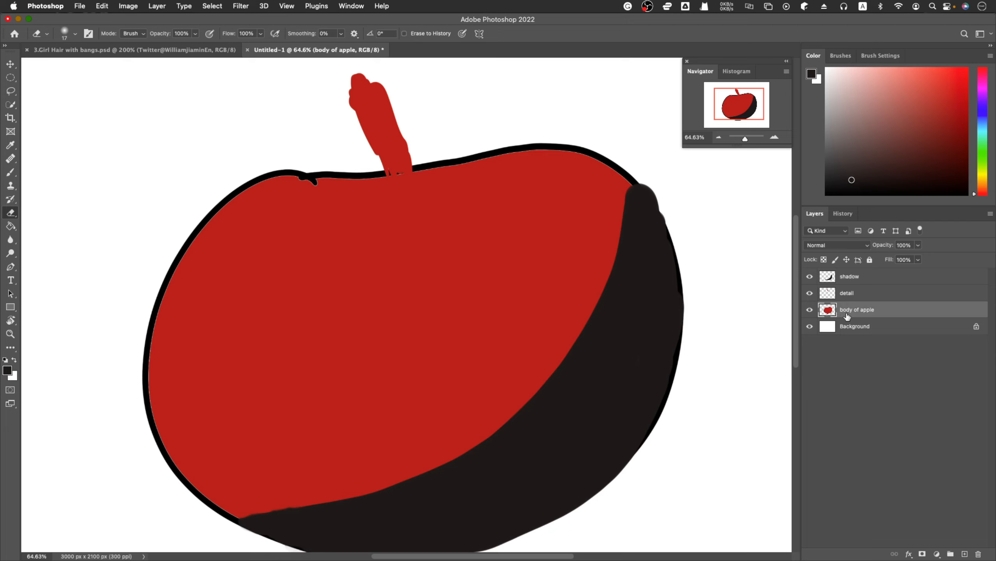
click(859, 280)
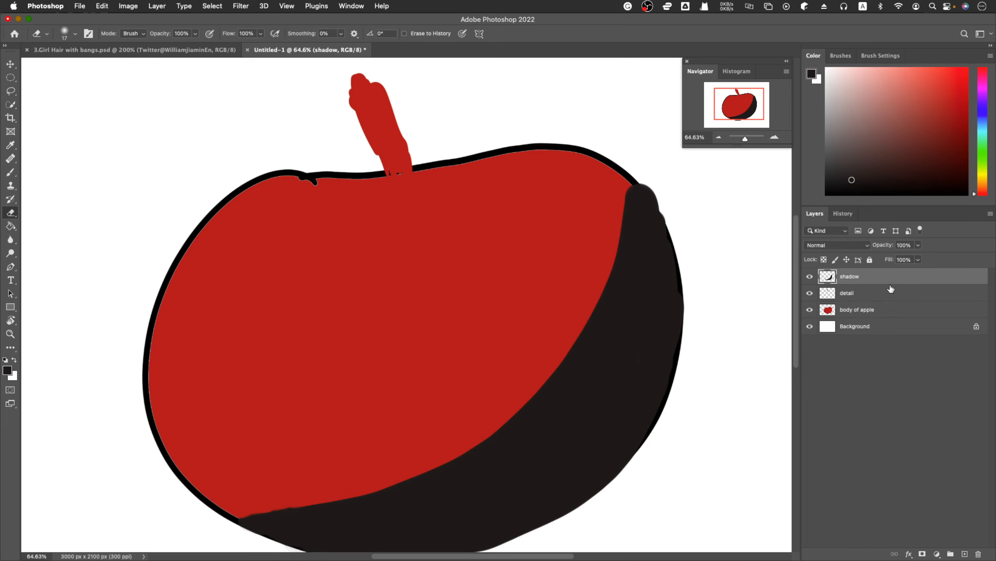
- Hide the detail and body of apple layers to inspect the shadow alone, show both again, and view the whole apple
click(810, 294)
click(809, 309)
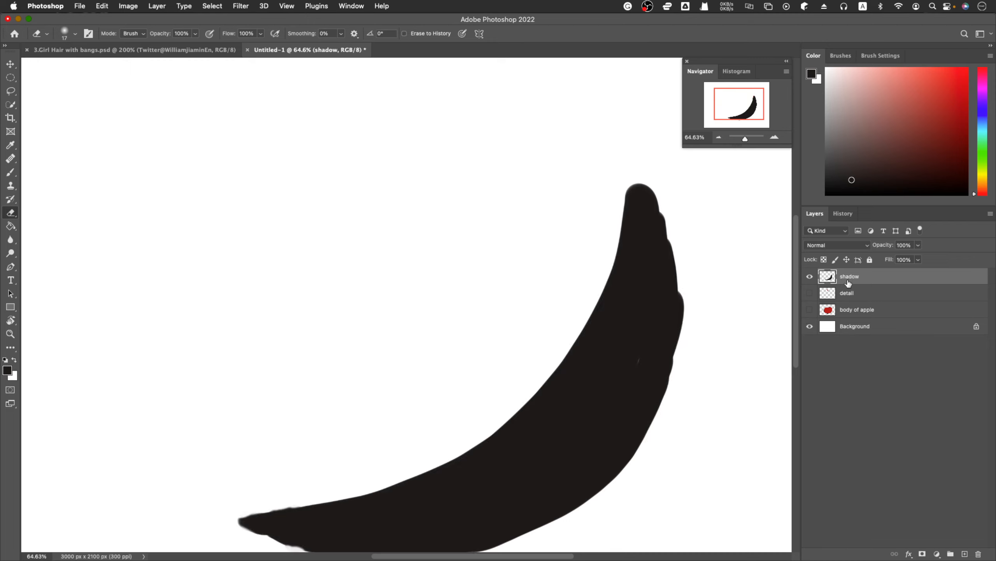
click(810, 310)
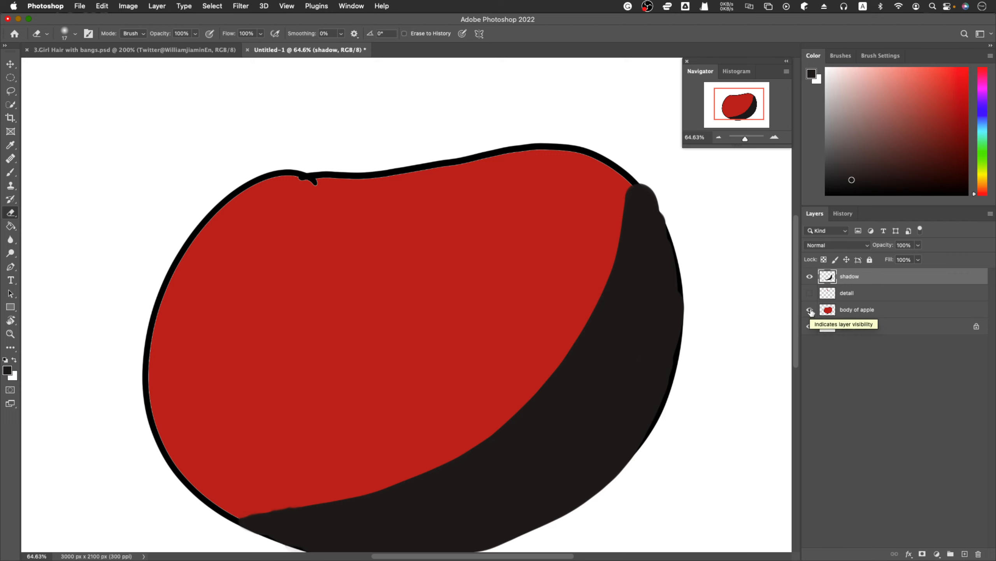
click(811, 294)
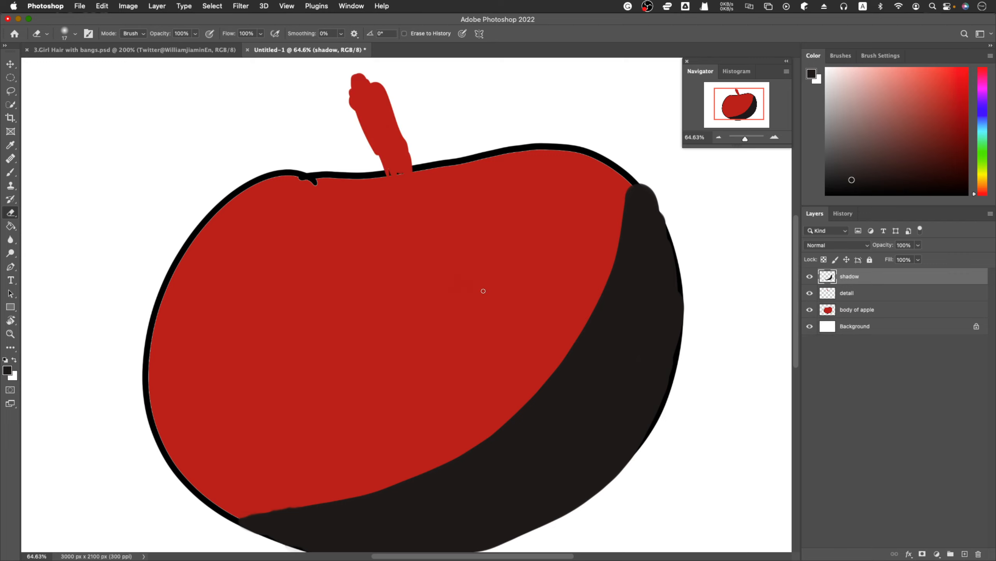
key(z)
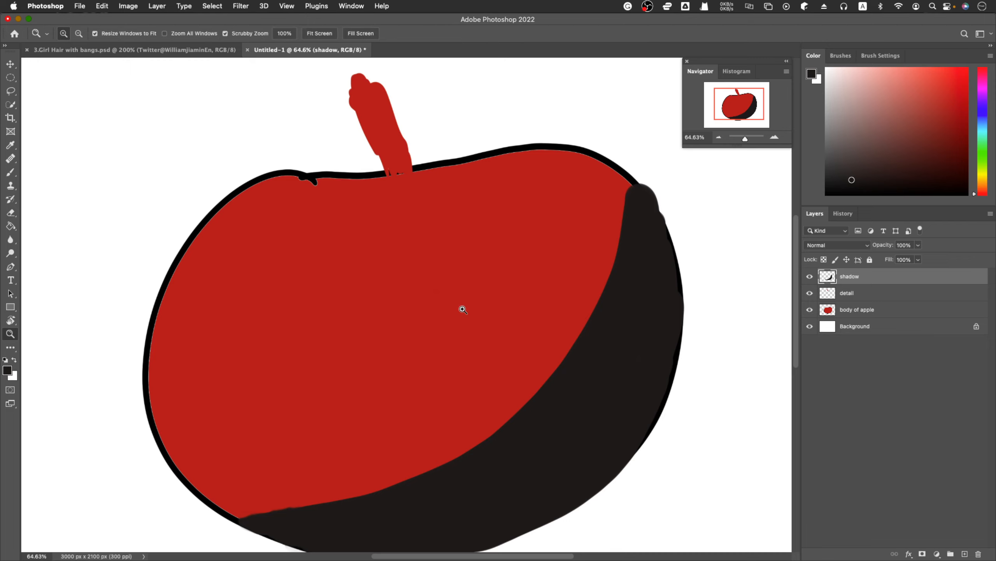
alt+click(414, 319)
alt+click(414, 320)
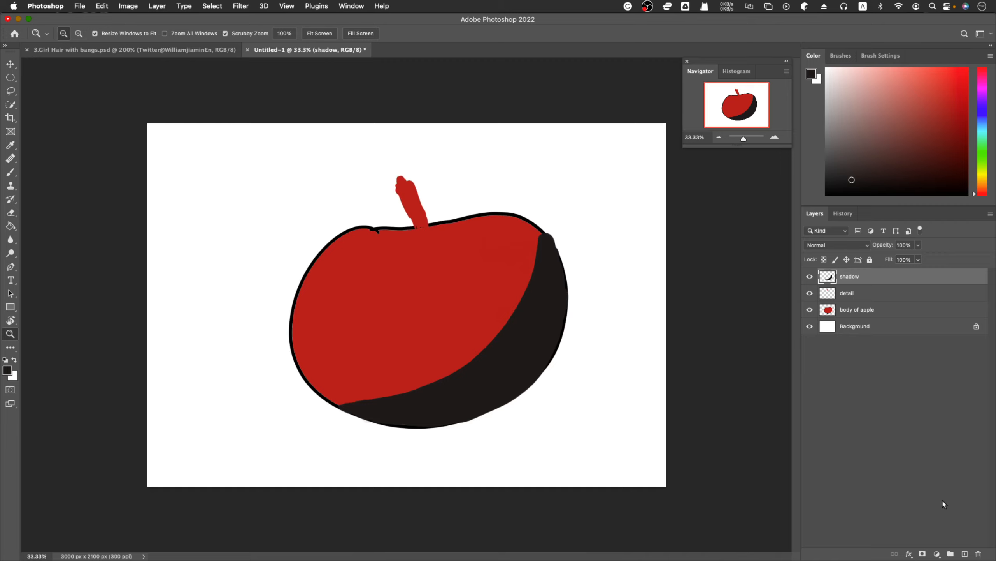
- Add a new layer above the shadow layer and name it "highlight"
click(964, 553)
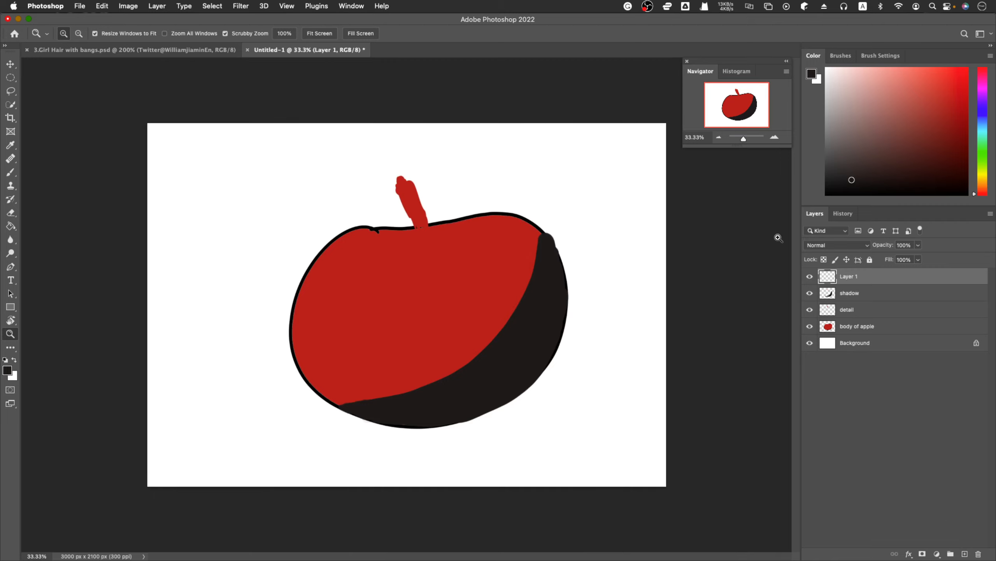
double_click(851, 276)
text(highlight)
key(Return)
- Brush a filled light pinkish-grey round highlight onto the upper-left part of the apple on the highlight layer
key(b)
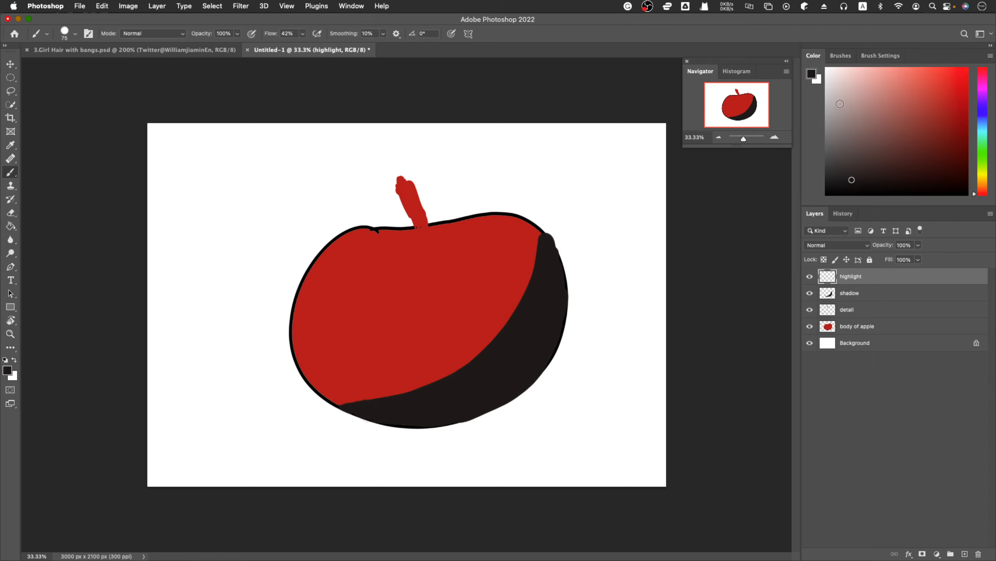
click(836, 100)
mouse_move(360, 271)
mouse_down()
mouse_move(358, 296)
mouse_move(375, 268)
mouse_move(359, 258)
mouse_move(355, 277)
mouse_move(380, 267)
mouse_up()
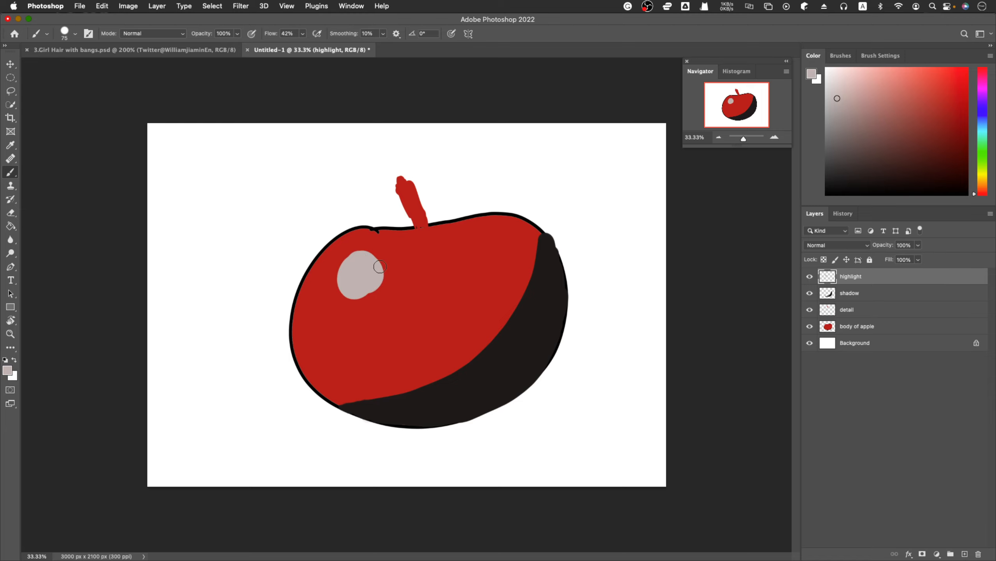
- Hide and show each layer in turn, from highlight through shadow, detail and body of apple to Background, to inspect its content
key(z)
alt+click(417, 315)
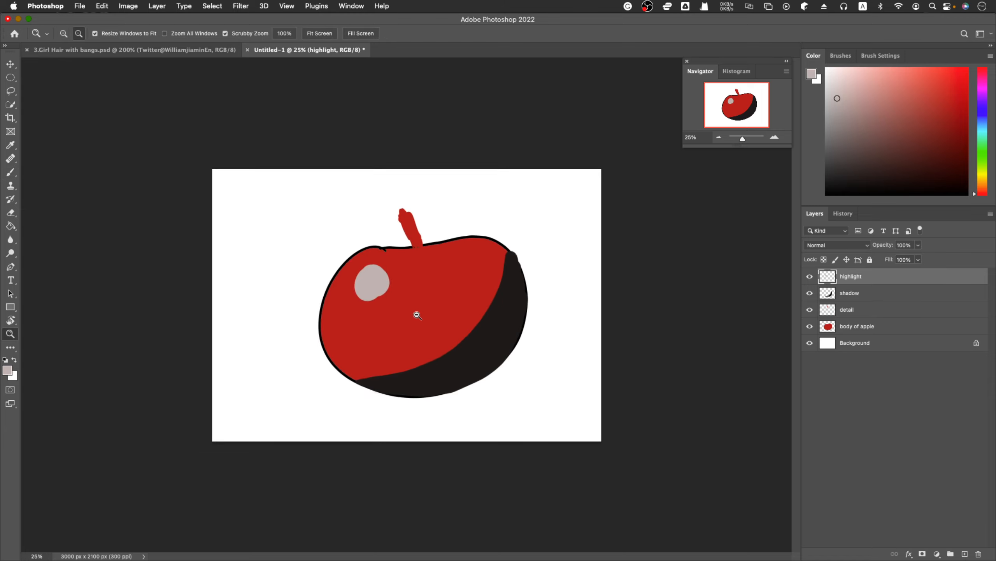
alt+click(417, 314)
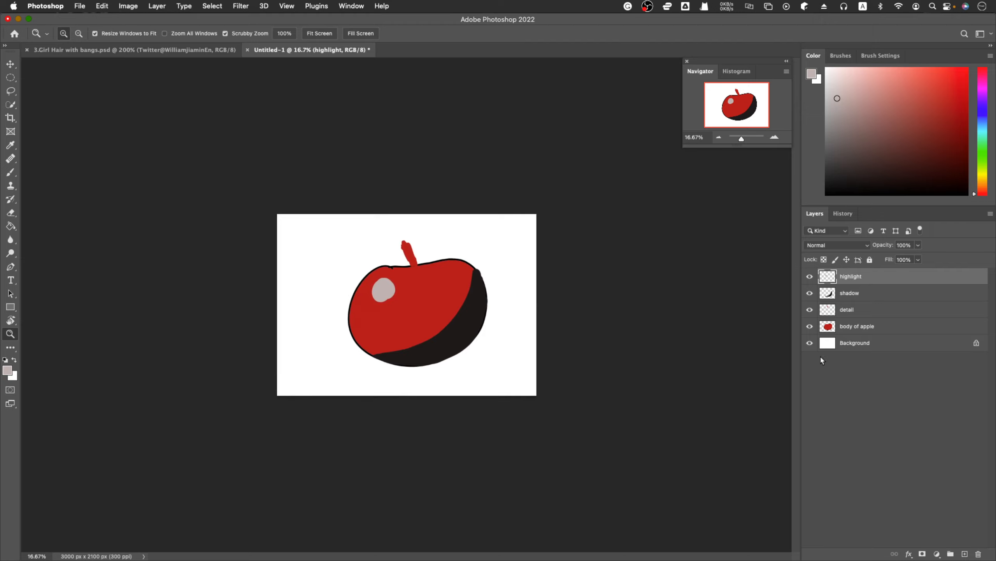
click(810, 276)
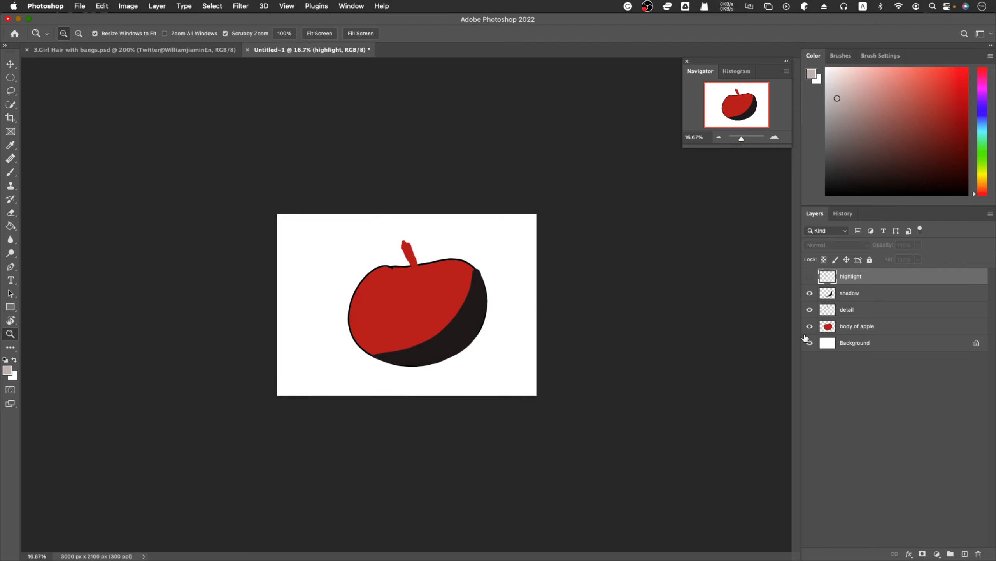
click(809, 276)
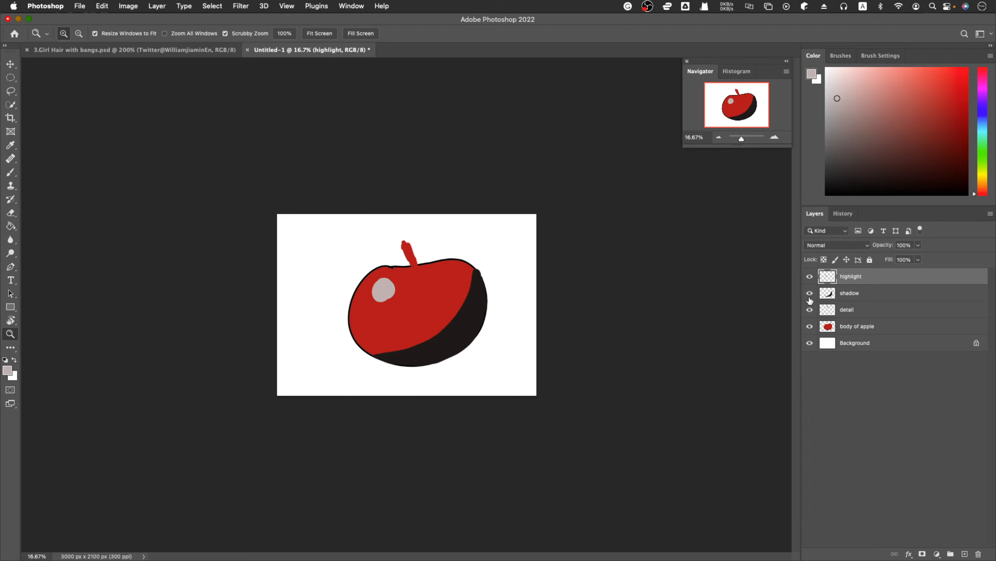
click(810, 293)
click(810, 294)
click(809, 310)
click(809, 310)
click(809, 326)
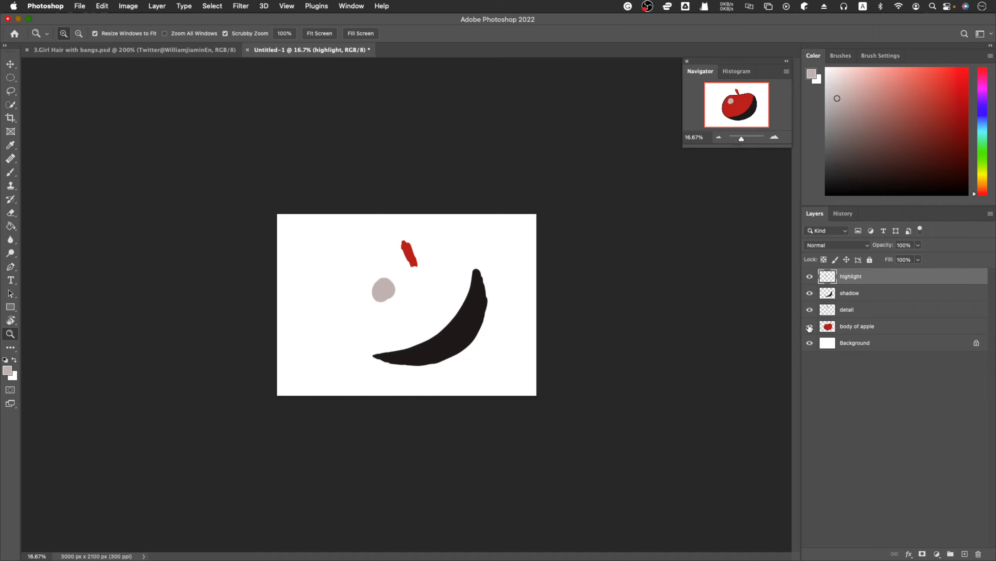
click(809, 327)
click(809, 342)
click(809, 342)
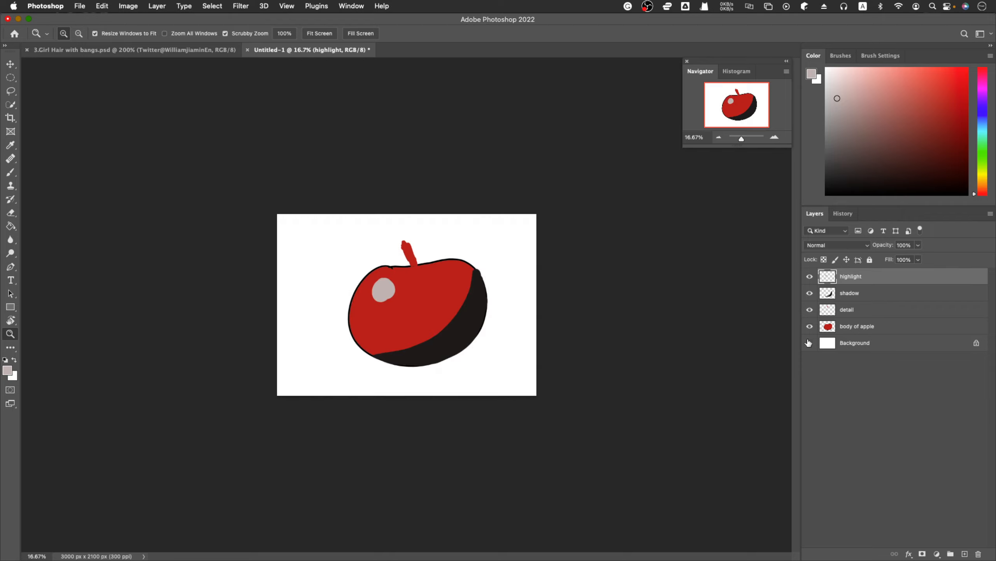
click(809, 342)
click(809, 342)
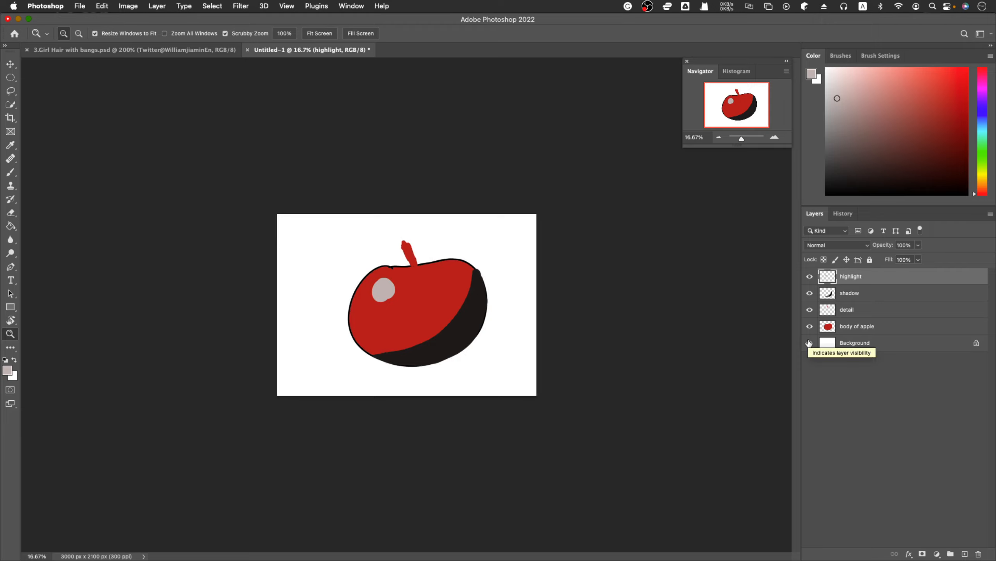
- Select the body of apple layer, then hide it and show it again
click(849, 329)
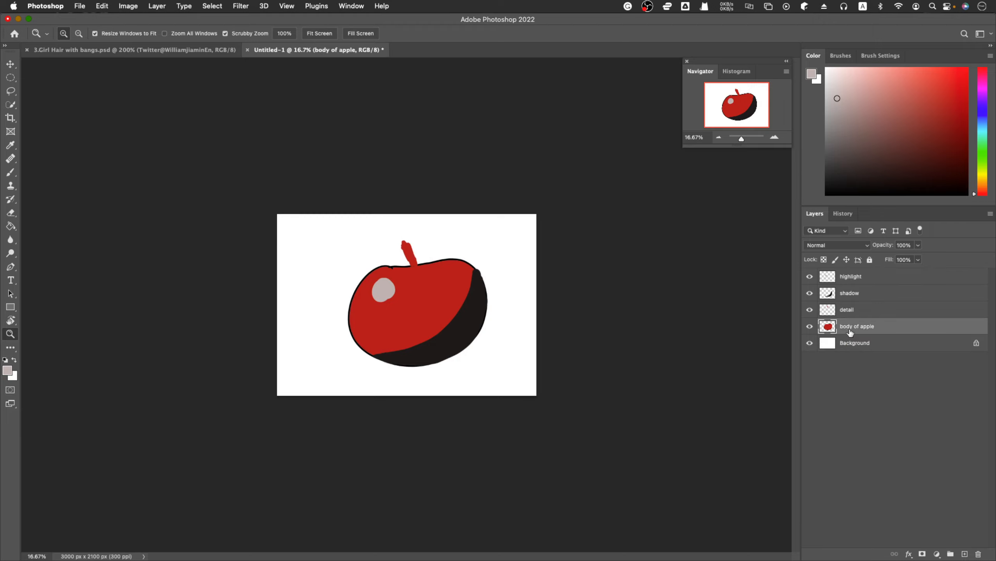
click(809, 326)
click(809, 326)
- Select the shadow layer, toggle its visibility several times to check its content, and delete the layer
click(435, 345)
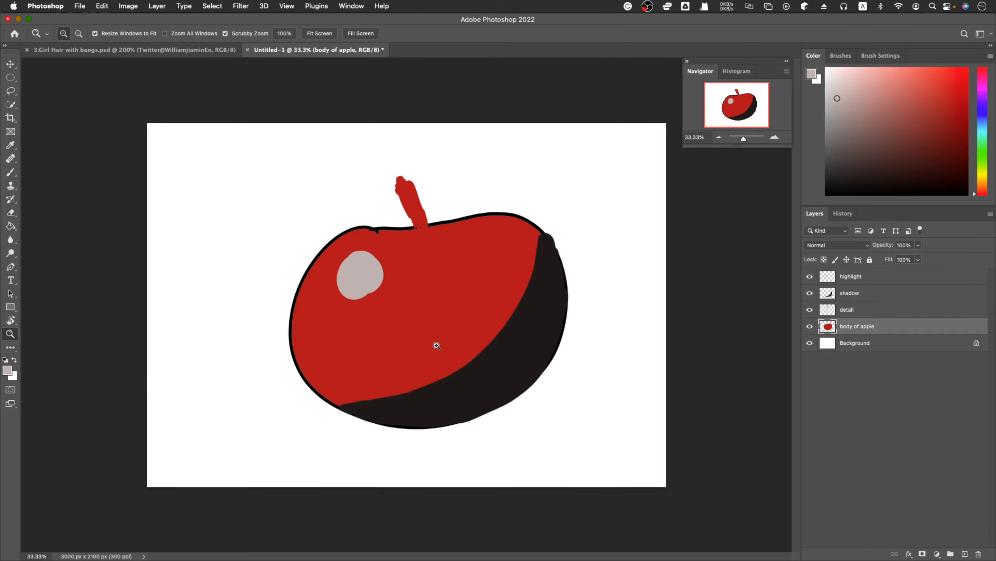
click(855, 294)
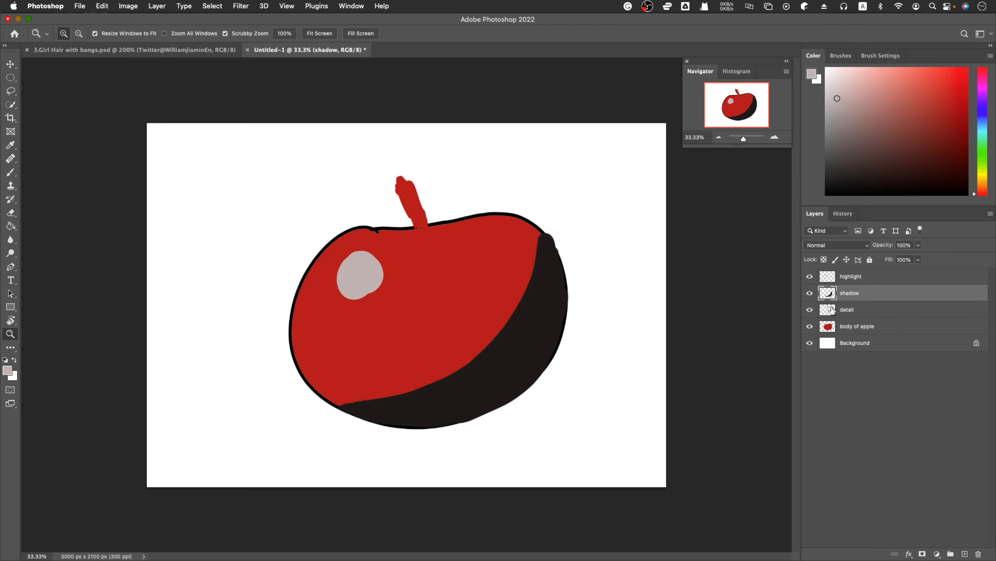
click(810, 294)
click(810, 294)
click(810, 294)
click(810, 294)
click(810, 294)
click(810, 294)
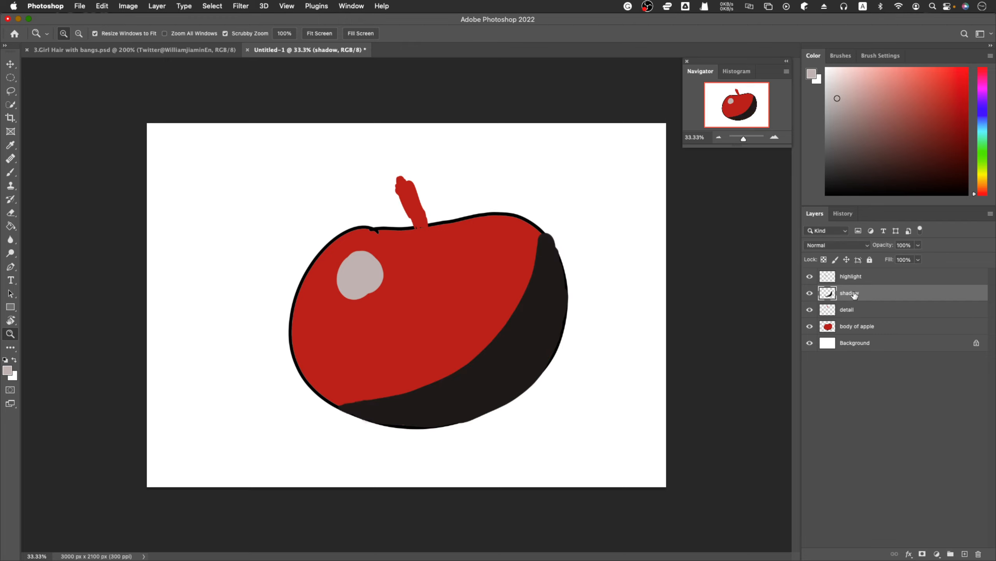
click(978, 554)
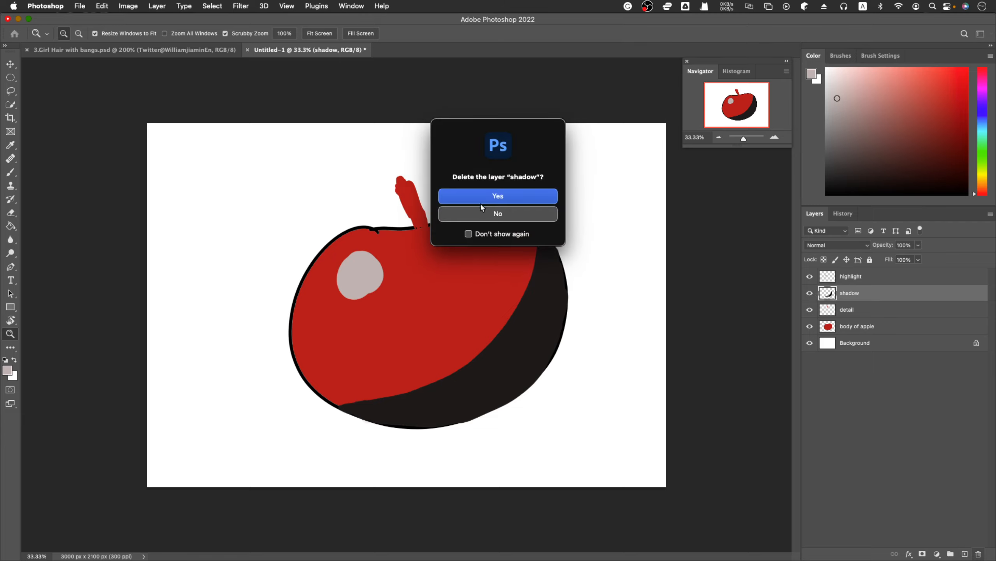
click(481, 201)
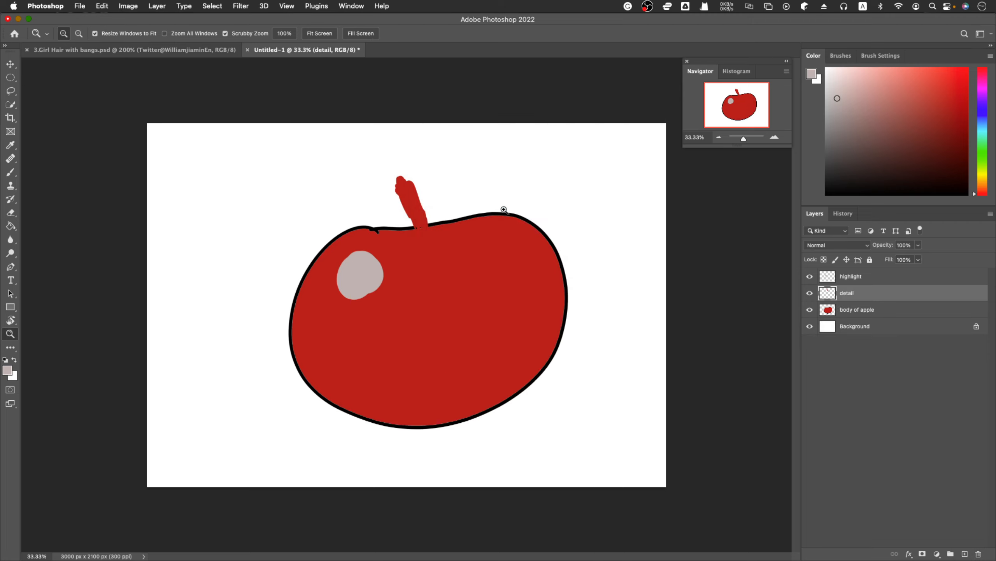